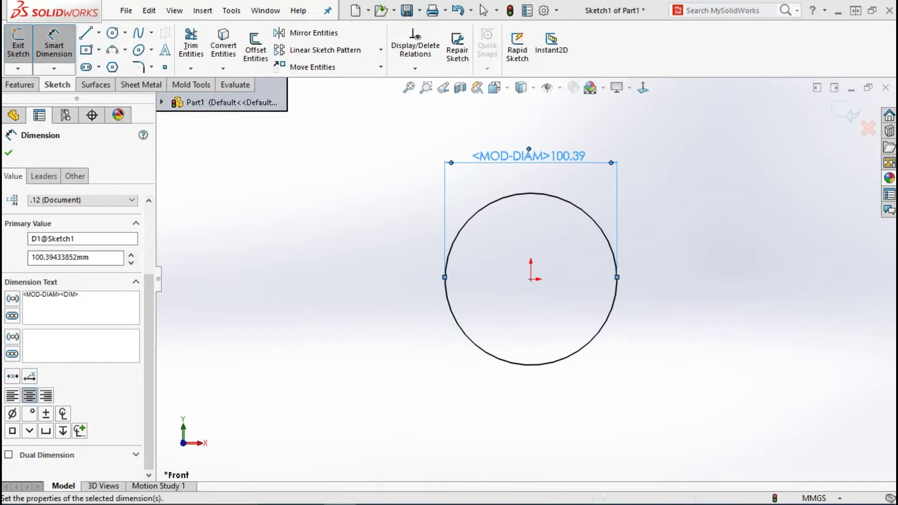
Step: Add the Ø symbol to the circle's diameter dimension, which triggers a missing GTOL.SYM warning
{"action": "key", "text": "Escape"}
{"action": "left_click", "coordinate": [531, 158]}
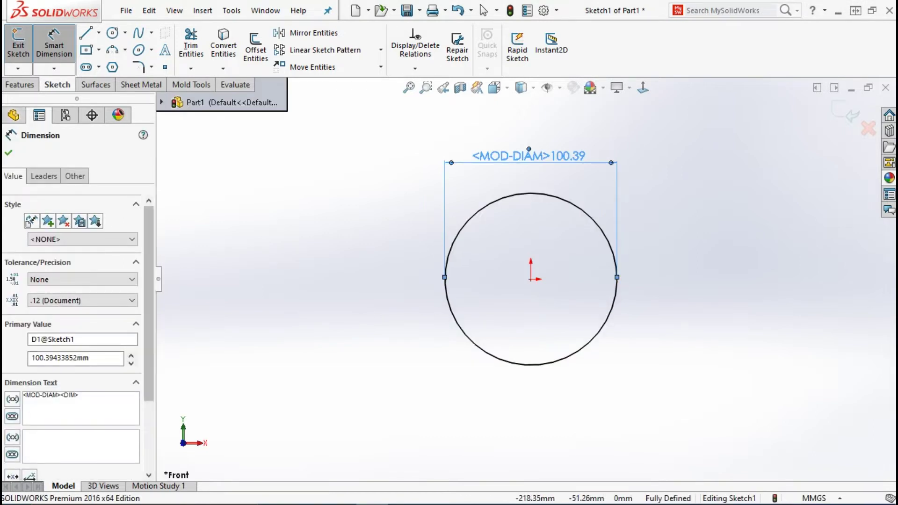
{"action": "scroll", "coordinate": [75, 281], "scroll_direction": "down", "scroll_amount": 3}
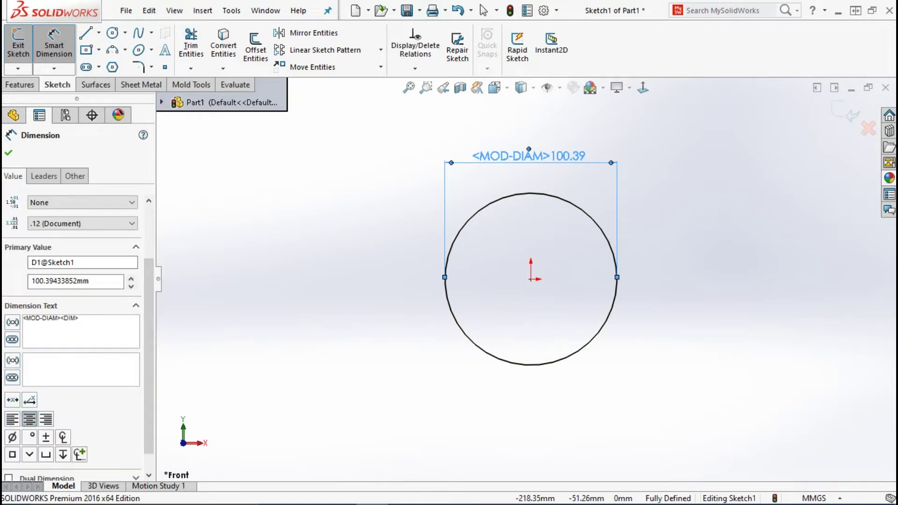
{"action": "scroll", "coordinate": [75, 328], "scroll_direction": "down", "scroll_amount": 1}
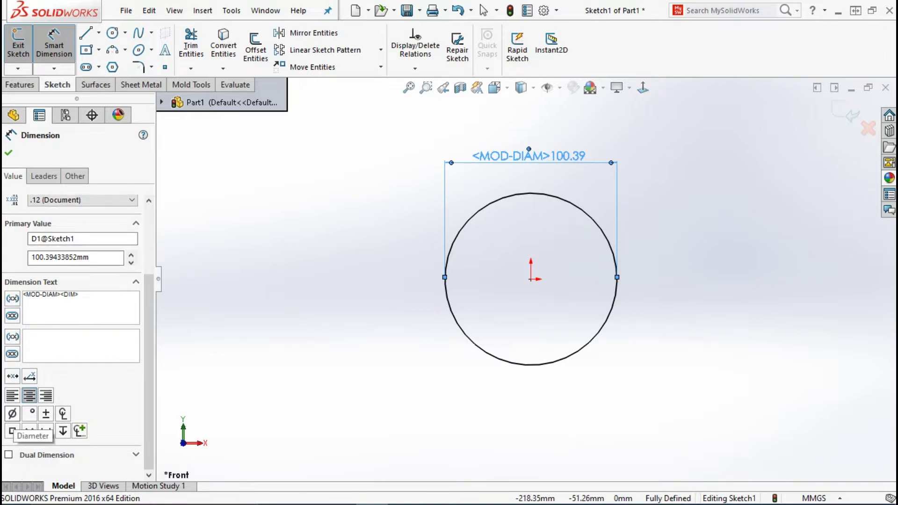
{"action": "left_click", "coordinate": [12, 414]}
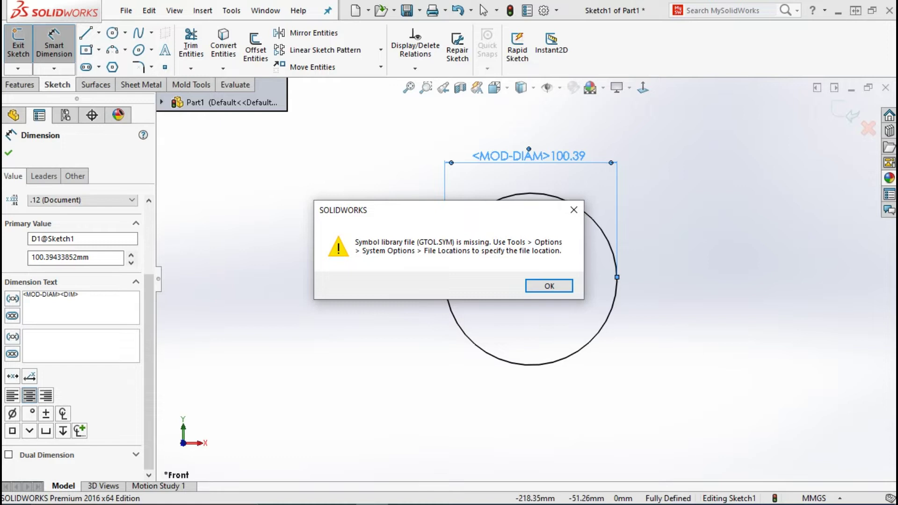
Step: Dismiss the GTOL.SYM warning and go to File Locations in System Options
{"action": "left_click", "coordinate": [549, 286]}
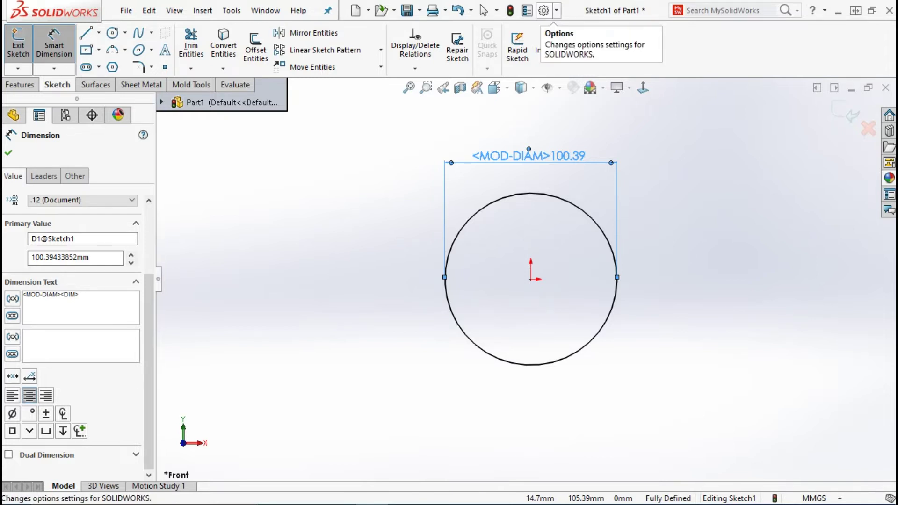
{"action": "left_click", "coordinate": [544, 10]}
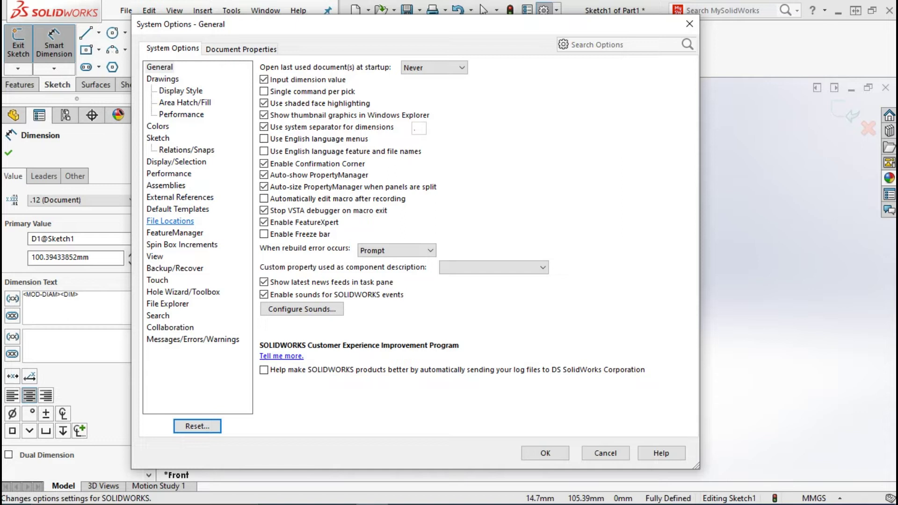
{"action": "left_click", "coordinate": [170, 221]}
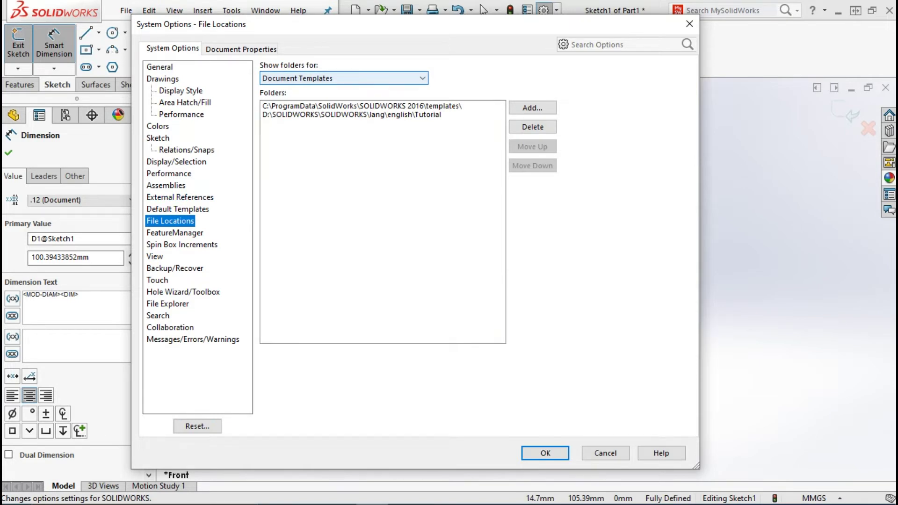
Step: Switch the File Locations folder list to Symbol Library File
{"action": "left_click", "coordinate": [344, 78]}
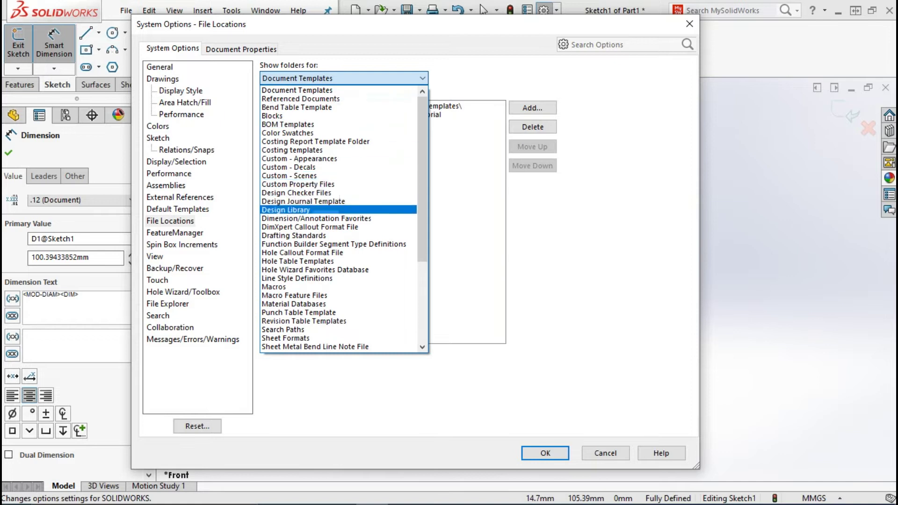
{"action": "scroll", "coordinate": [337, 218], "scroll_direction": "down", "scroll_amount": 4}
{"action": "scroll", "coordinate": [336, 218], "scroll_direction": "down", "scroll_amount": 1}
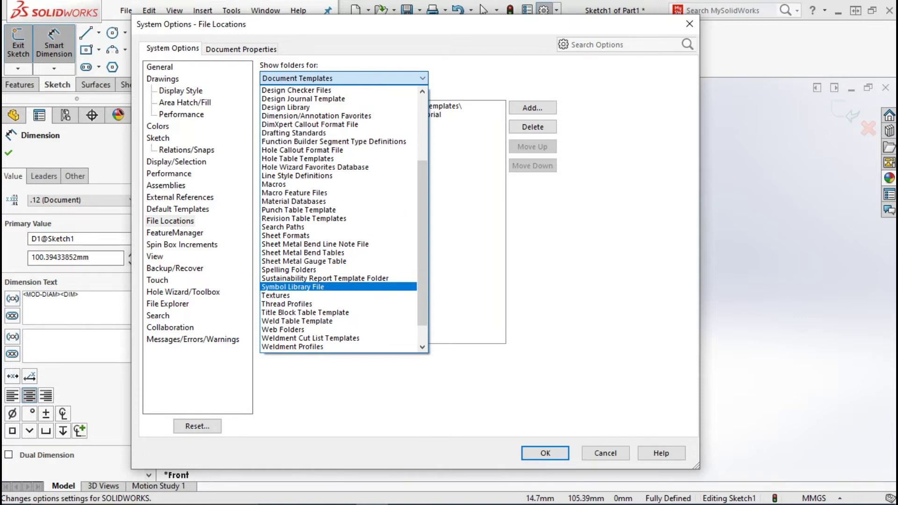
{"action": "key", "text": "Return"}
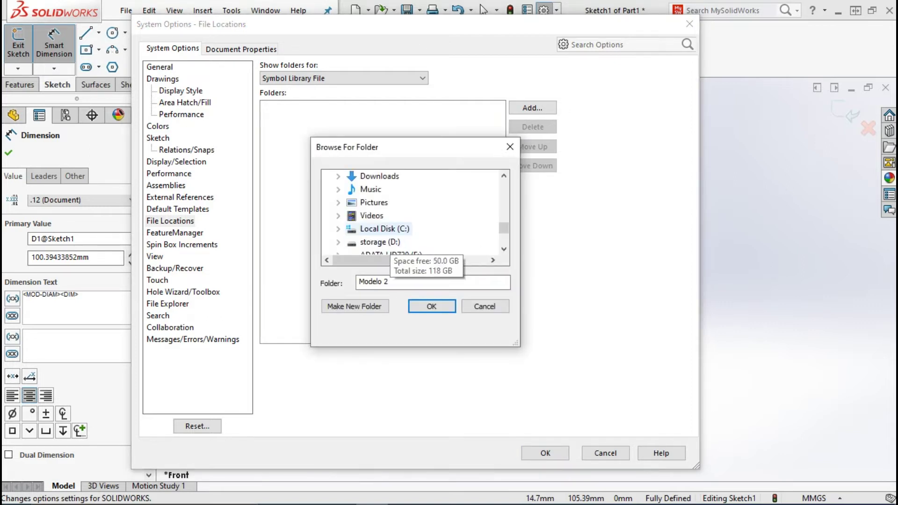
Step: Browse to C:\ProgramData\SOLIDWORKS\SOLIDWORKS 2016 in the folder browser
{"action": "double_click", "coordinate": [382, 228]}
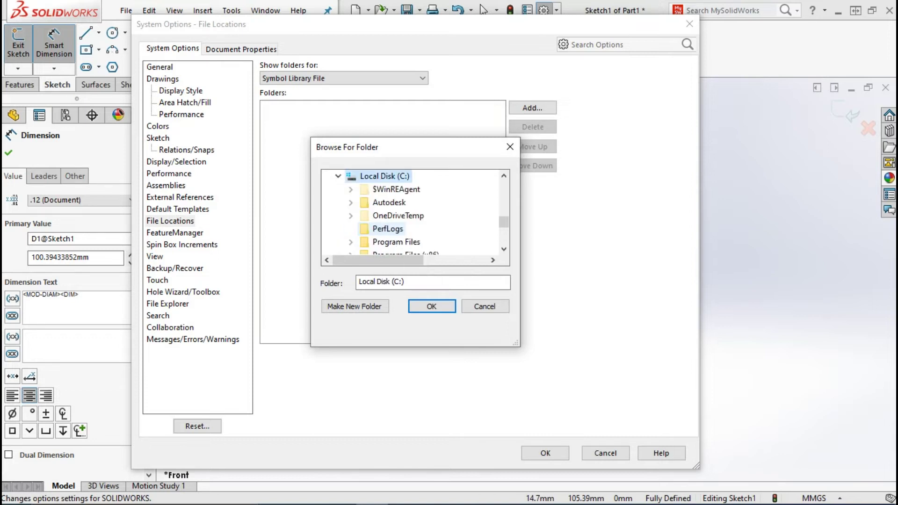
{"action": "scroll", "coordinate": [412, 213], "scroll_direction": "down", "scroll_amount": 2}
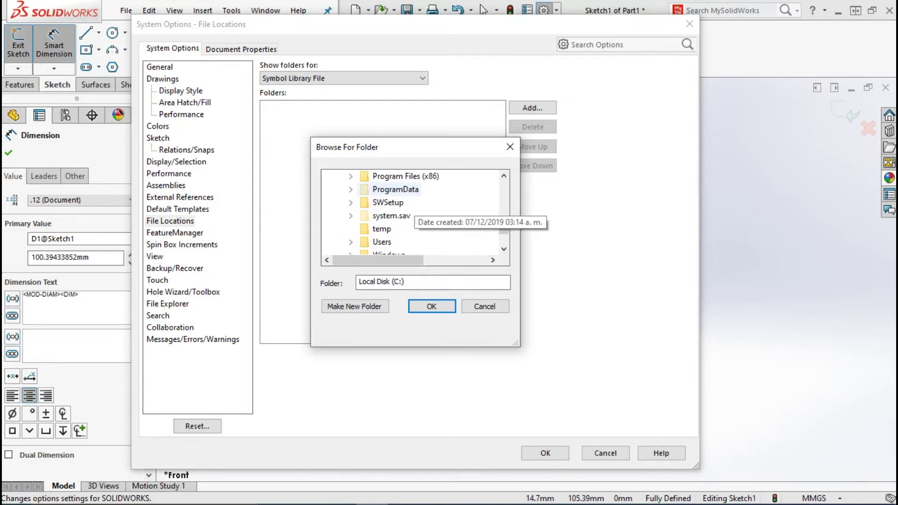
{"action": "double_click", "coordinate": [395, 189]}
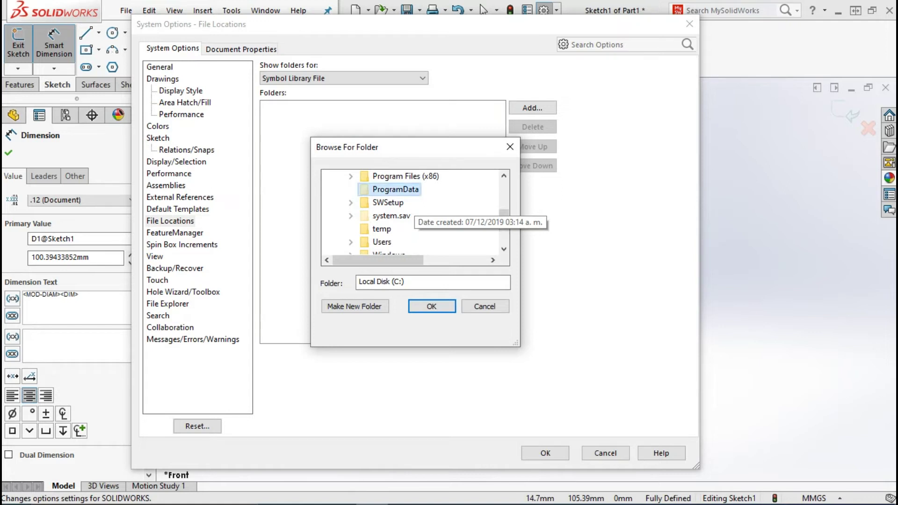
{"action": "scroll", "coordinate": [416, 229], "scroll_direction": "down", "scroll_amount": 1}
{"action": "scroll", "coordinate": [416, 228], "scroll_direction": "down", "scroll_amount": 1}
{"action": "scroll", "coordinate": [416, 228], "scroll_direction": "down", "scroll_amount": 2}
{"action": "scroll", "coordinate": [416, 228], "scroll_direction": "down", "scroll_amount": 1}
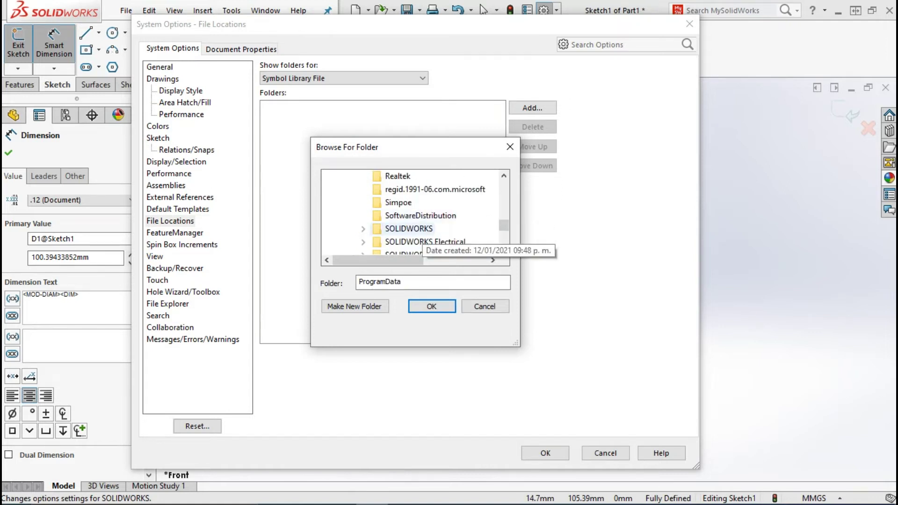
{"action": "double_click", "coordinate": [409, 228]}
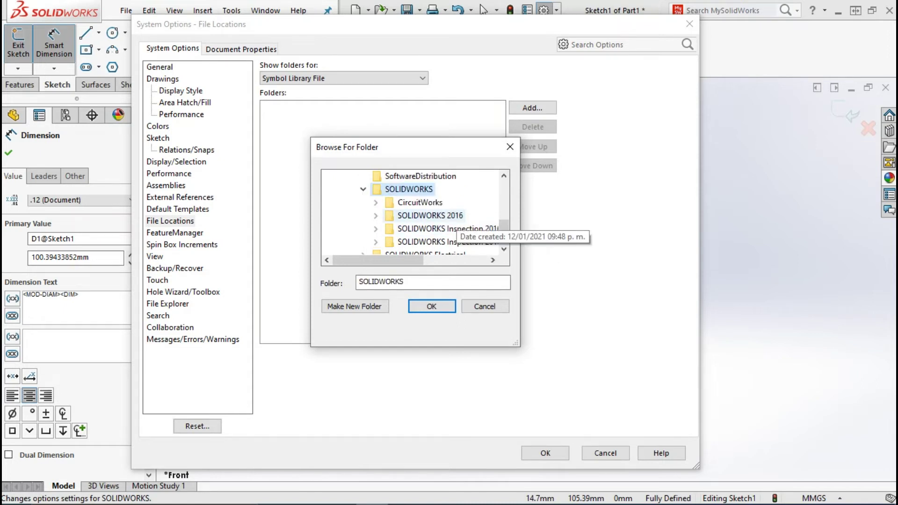
{"action": "double_click", "coordinate": [431, 215]}
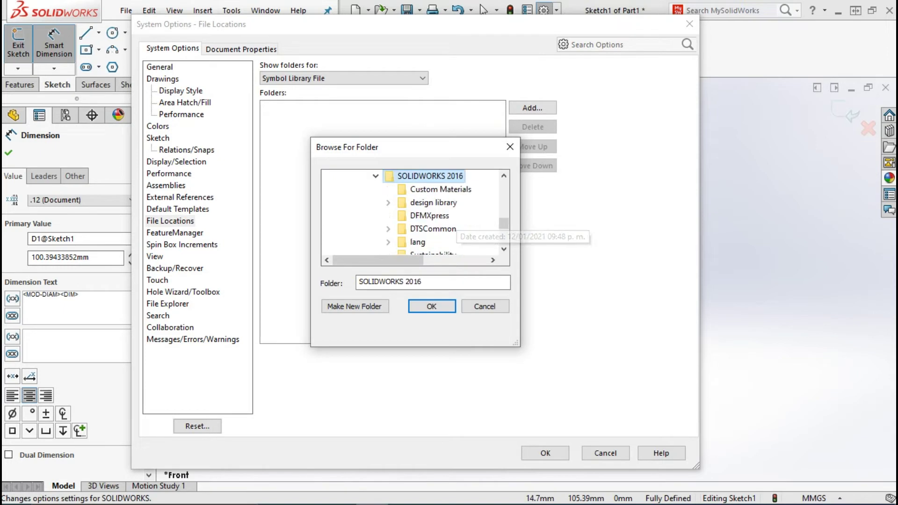
{"action": "scroll", "coordinate": [450, 220], "scroll_direction": "down", "scroll_amount": 1}
{"action": "scroll", "coordinate": [449, 220], "scroll_direction": "down", "scroll_amount": 1}
{"action": "scroll", "coordinate": [456, 217], "scroll_direction": "down", "scroll_amount": 1}
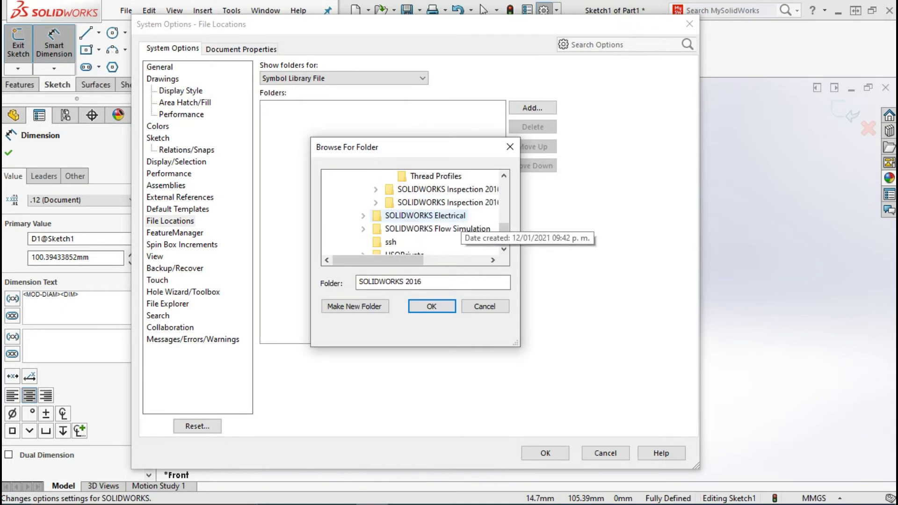
{"action": "scroll", "coordinate": [450, 220], "scroll_direction": "up", "scroll_amount": 1}
{"action": "scroll", "coordinate": [449, 220], "scroll_direction": "up", "scroll_amount": 1}
{"action": "scroll", "coordinate": [412, 213], "scroll_direction": "up", "scroll_amount": 1}
{"action": "scroll", "coordinate": [412, 213], "scroll_direction": "down", "scroll_amount": 1}
{"action": "scroll", "coordinate": [412, 213], "scroll_direction": "down", "scroll_amount": 1}
{"action": "scroll", "coordinate": [411, 213], "scroll_direction": "up", "scroll_amount": 1}
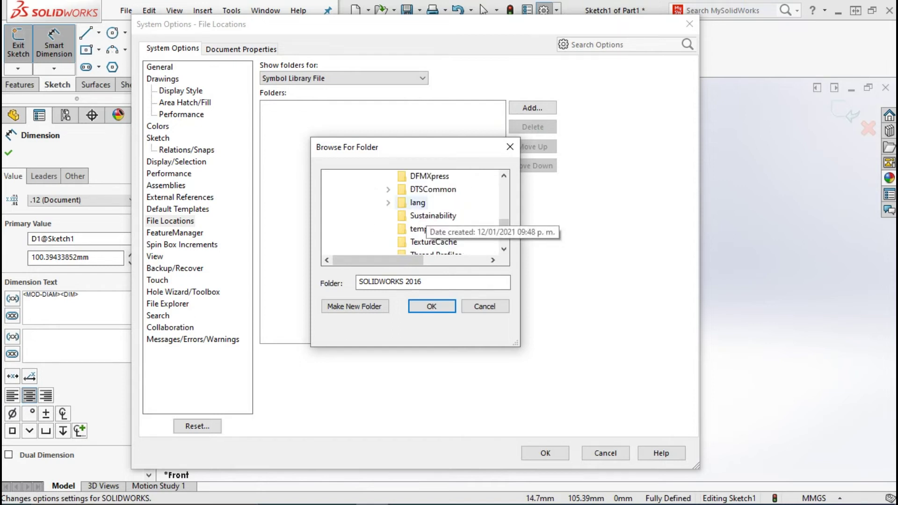
Step: Choose the lang\english folder as the Symbol Library File location
{"action": "double_click", "coordinate": [418, 203]}
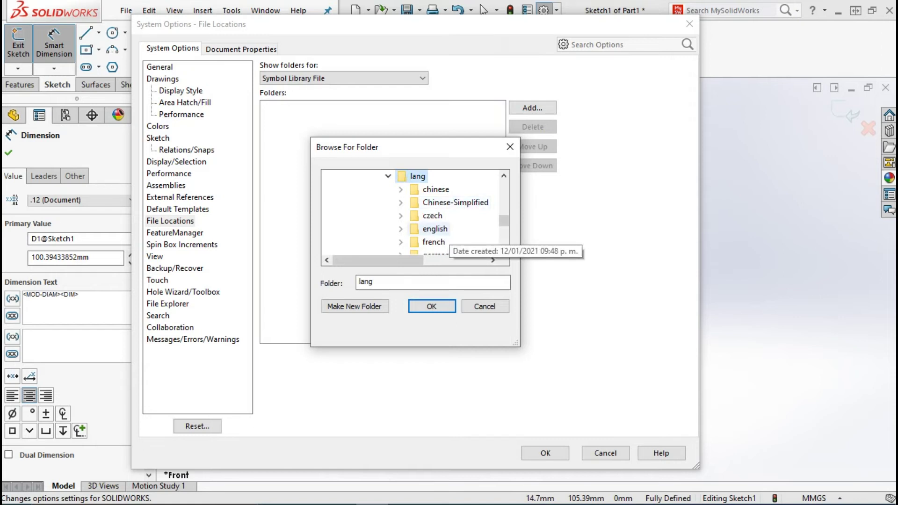
{"action": "scroll", "coordinate": [436, 237], "scroll_direction": "down", "scroll_amount": 1}
{"action": "scroll", "coordinate": [435, 237], "scroll_direction": "down", "scroll_amount": 1}
{"action": "scroll", "coordinate": [435, 236], "scroll_direction": "down", "scroll_amount": 1}
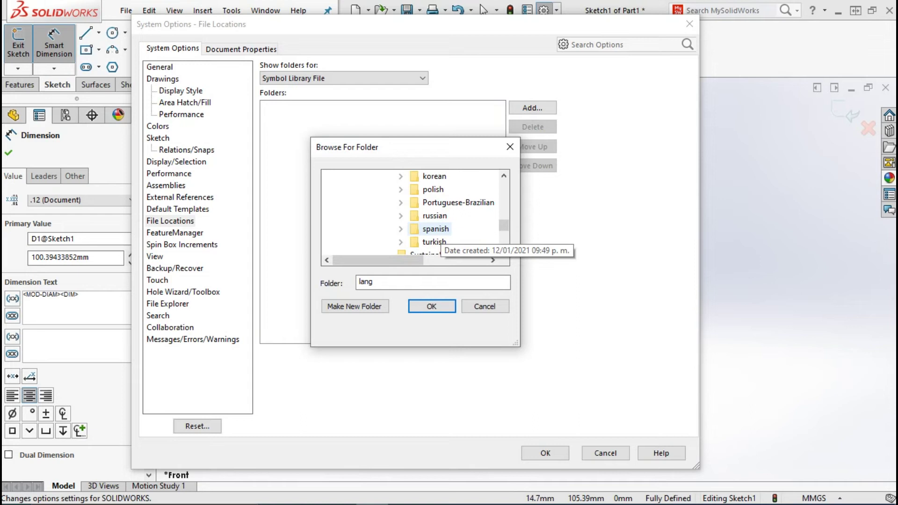
{"action": "scroll", "coordinate": [436, 236], "scroll_direction": "up", "scroll_amount": 2}
{"action": "scroll", "coordinate": [435, 236], "scroll_direction": "up", "scroll_amount": 1}
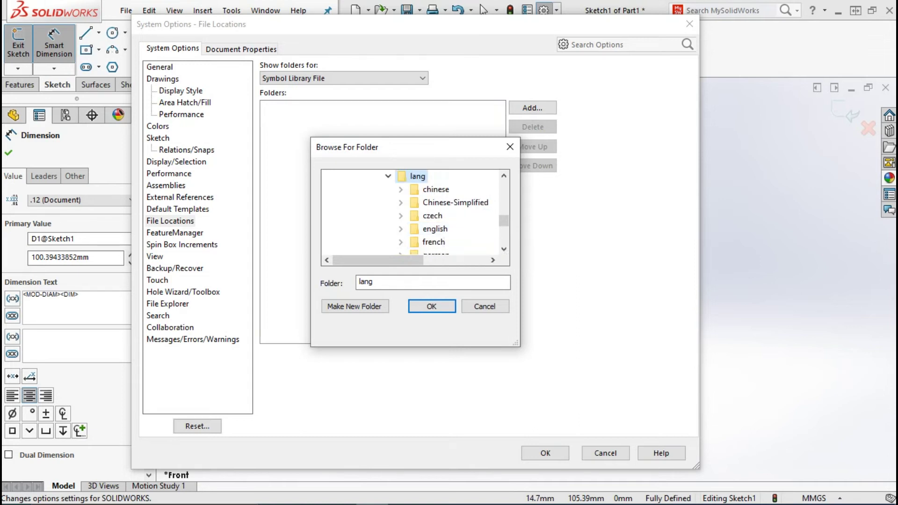
{"action": "double_click", "coordinate": [435, 229]}
{"action": "right_click", "coordinate": [435, 229]}
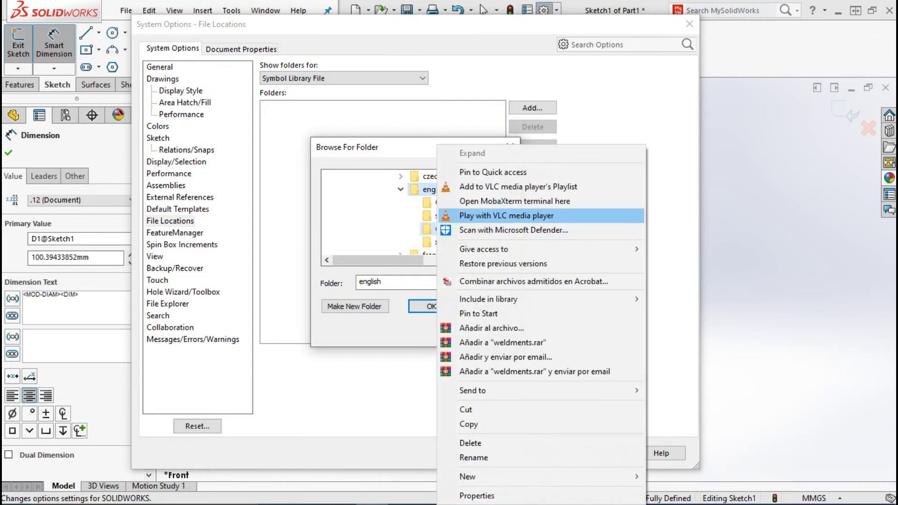
{"action": "key", "text": "Escape"}
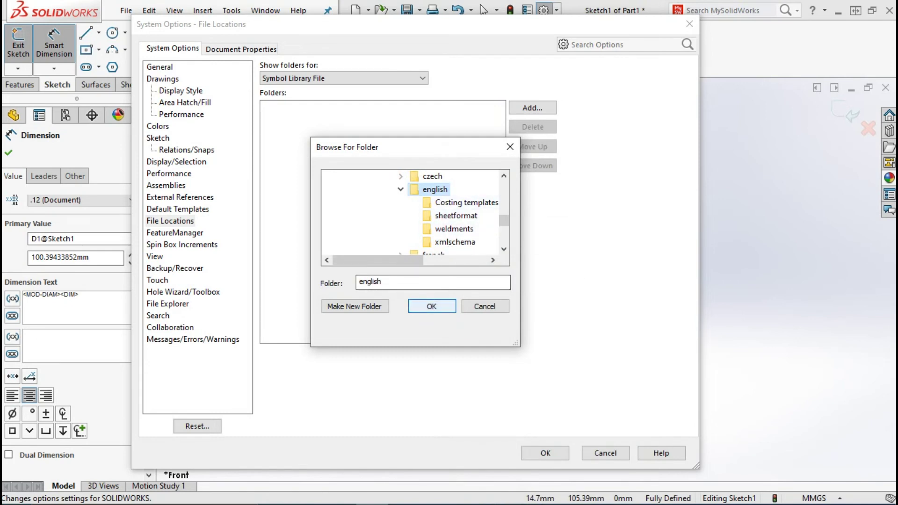
{"action": "key", "text": "Return"}
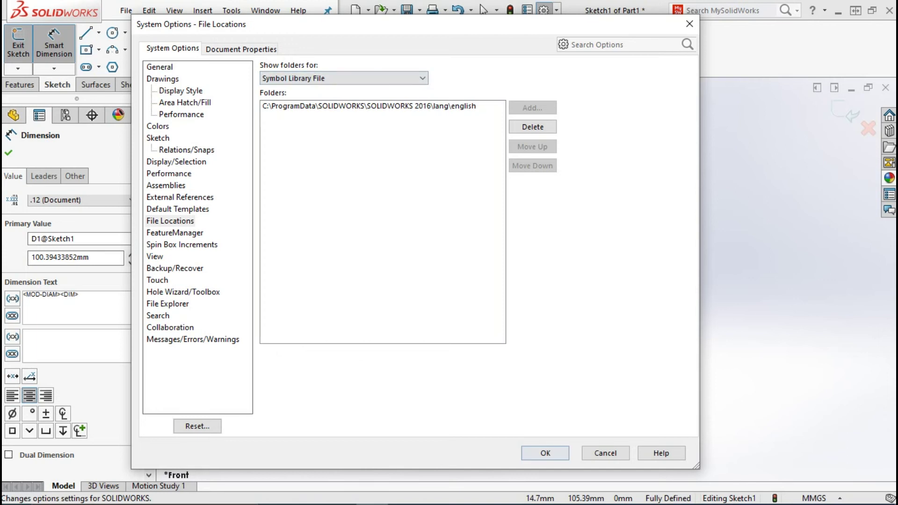
Step: Apply the System Options and finish the dimension so it displays Ø100.39
{"action": "left_click", "coordinate": [546, 453]}
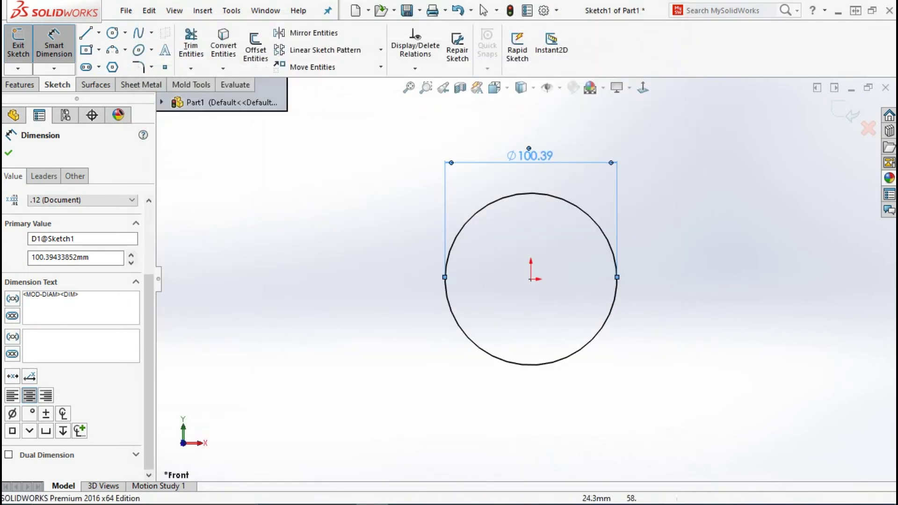
{"action": "key", "text": "Escape"}
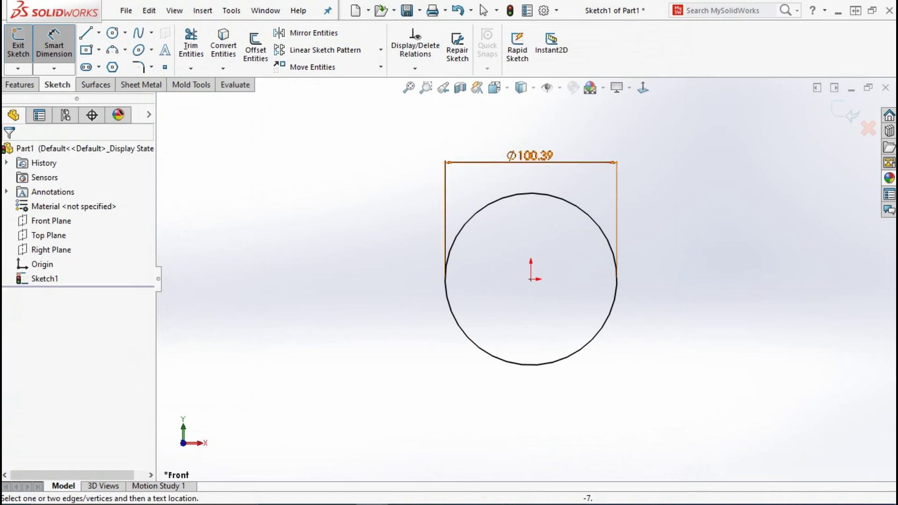